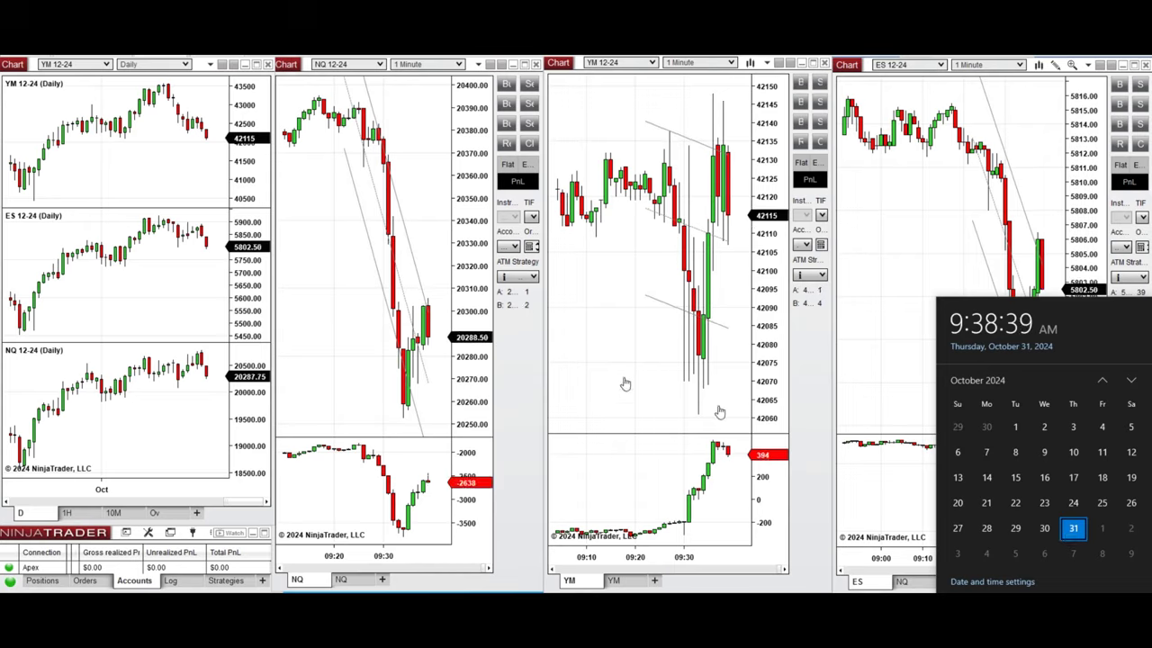
# Step: Examine the YM, ES and NQ overview charts on the daily, 60-minute and 10-minute intervals
pyautogui.middleClick(445, 277)
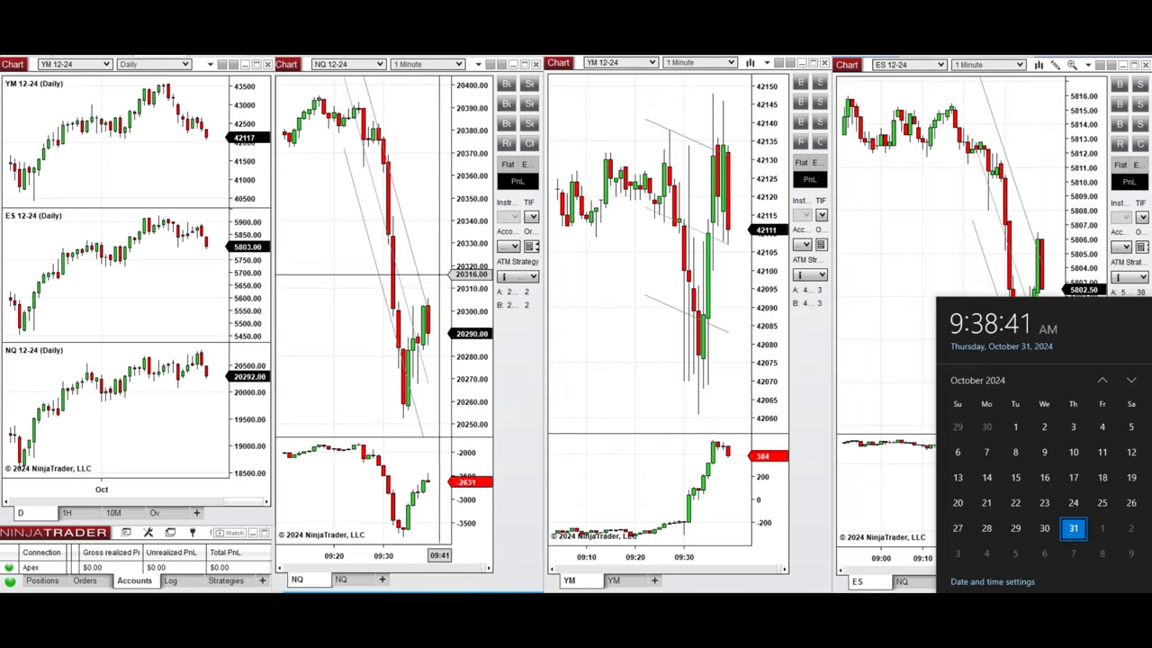
pyautogui.click(439, 274)
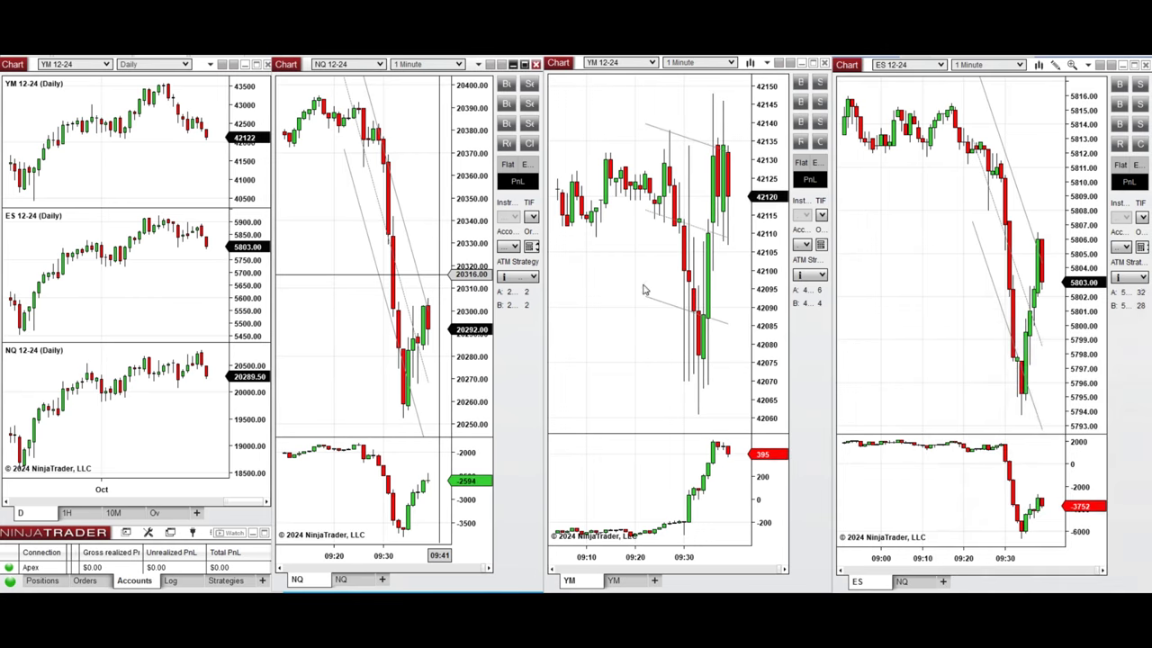
pyautogui.click(897, 234)
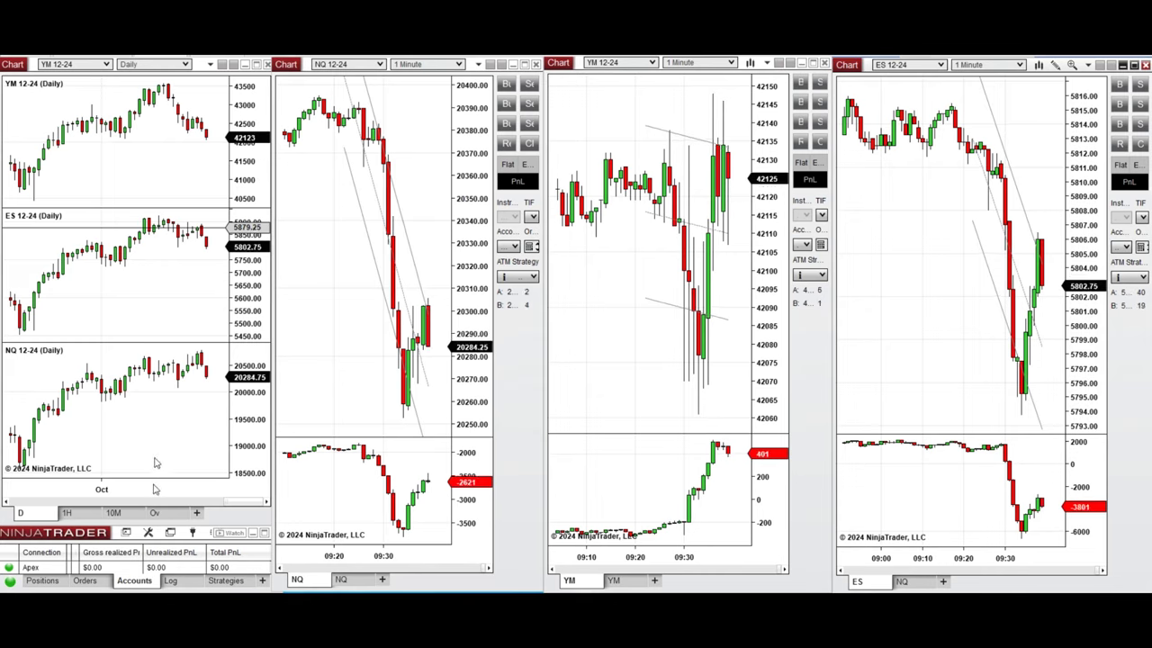
pyautogui.click(70, 513)
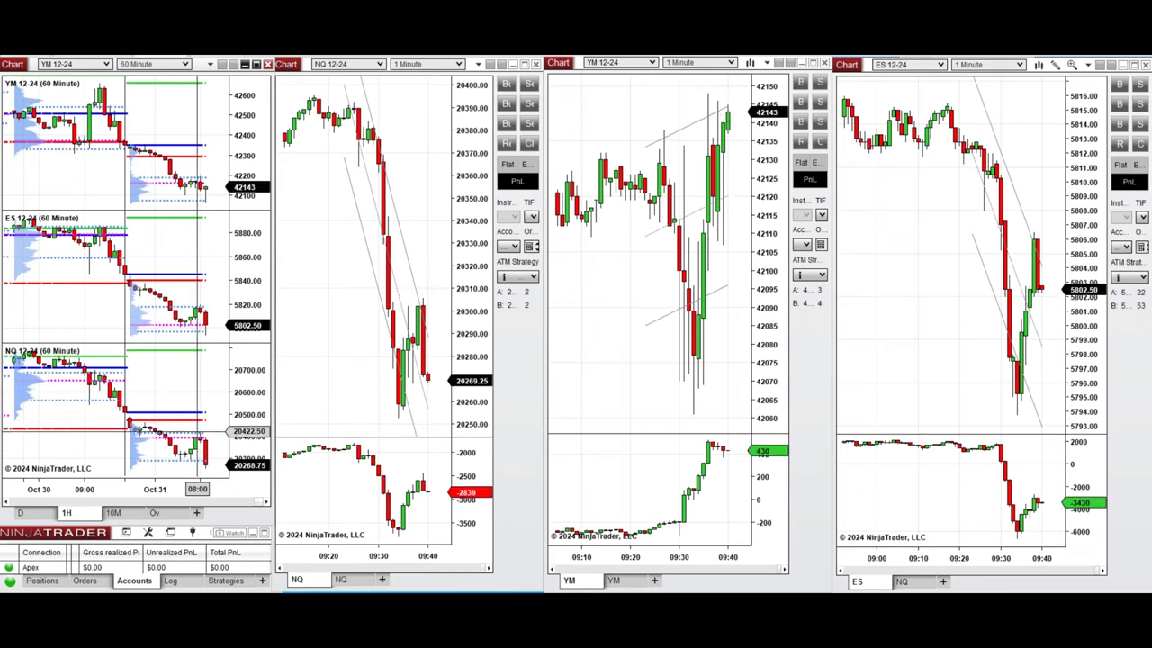
pyautogui.click(122, 517)
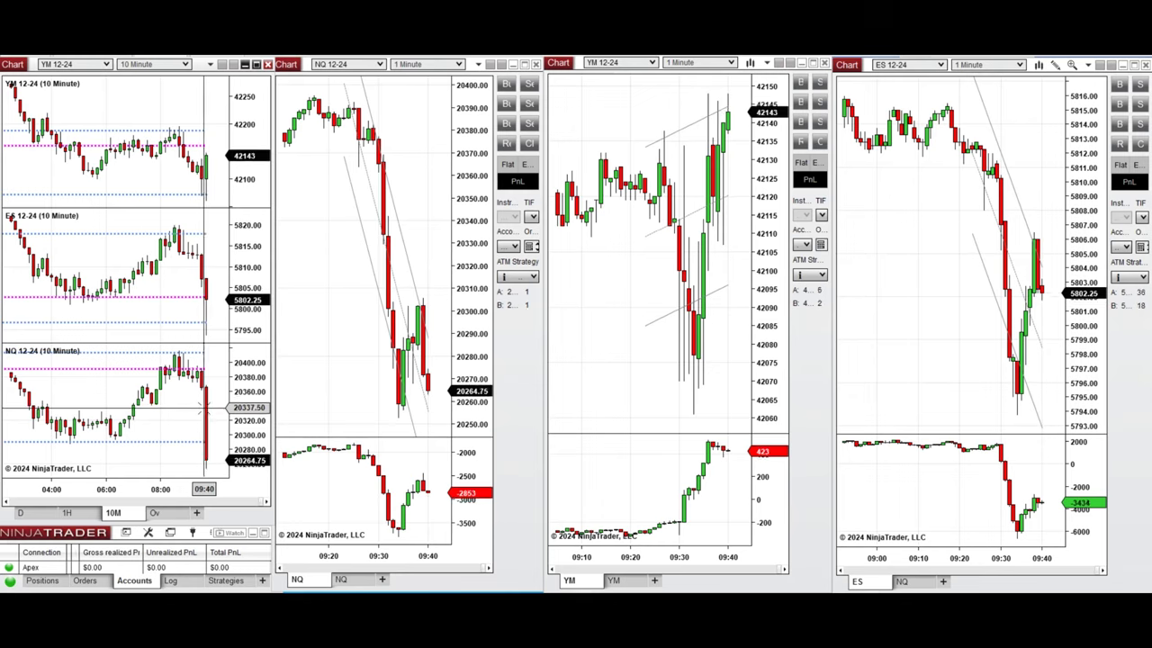
pyautogui.click(68, 513)
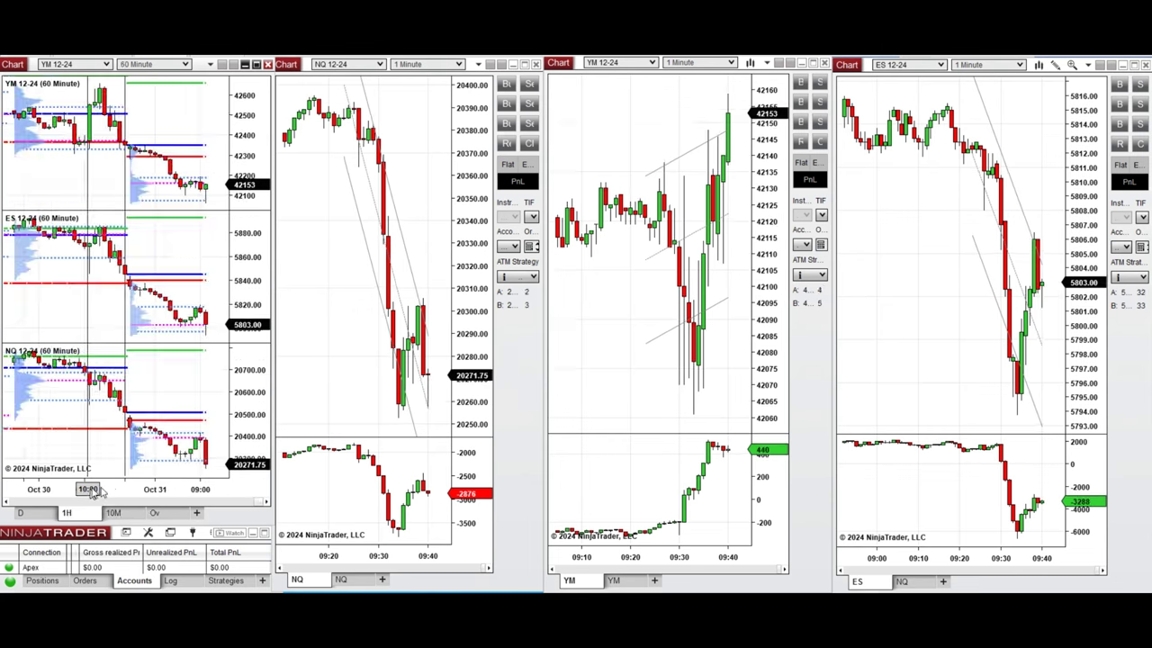
pyautogui.moveTo(98, 489); pyautogui.dragTo(143, 489)
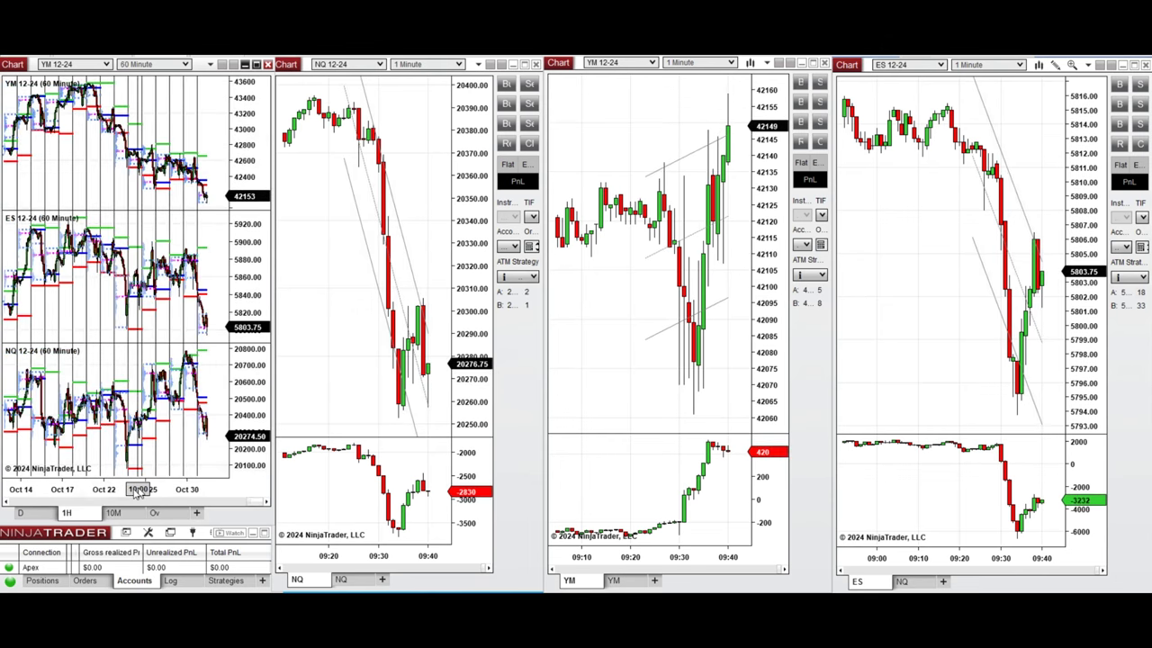
pyautogui.click(20, 512)
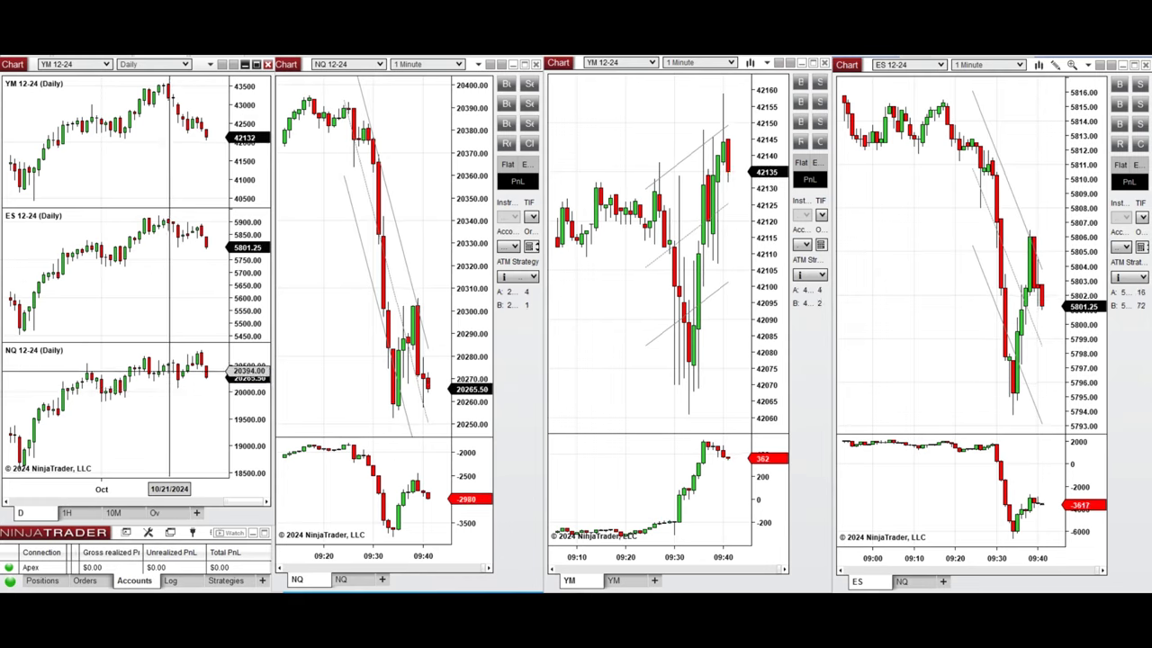
pyautogui.click(66, 512)
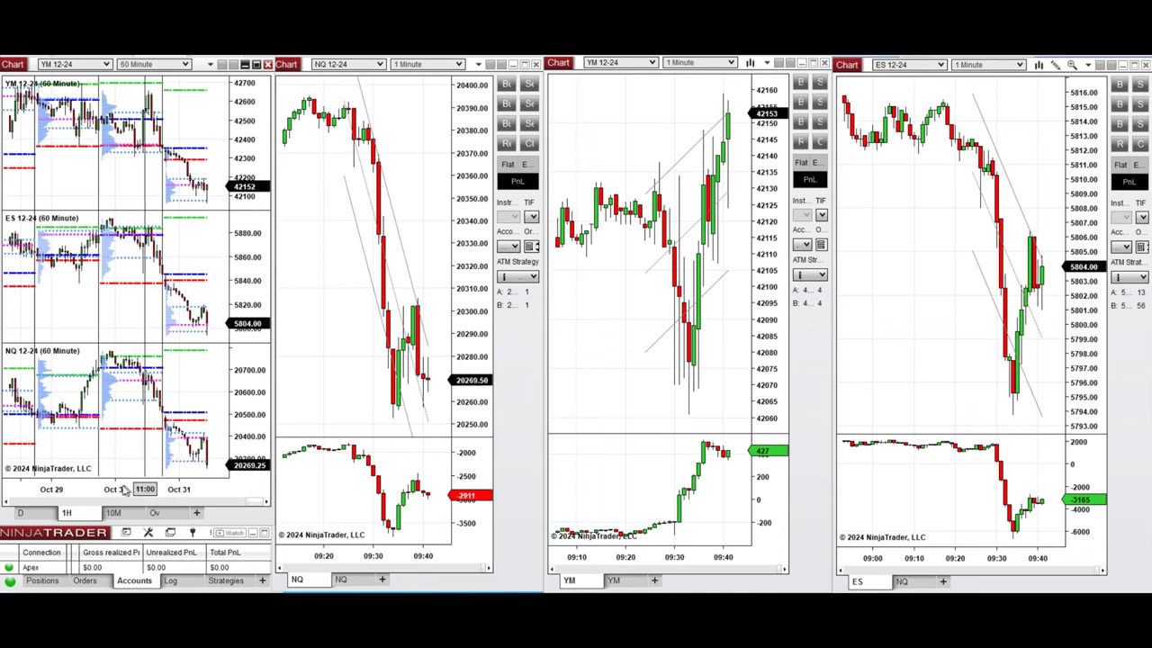
pyautogui.moveTo(106, 489); pyautogui.dragTo(92, 487)
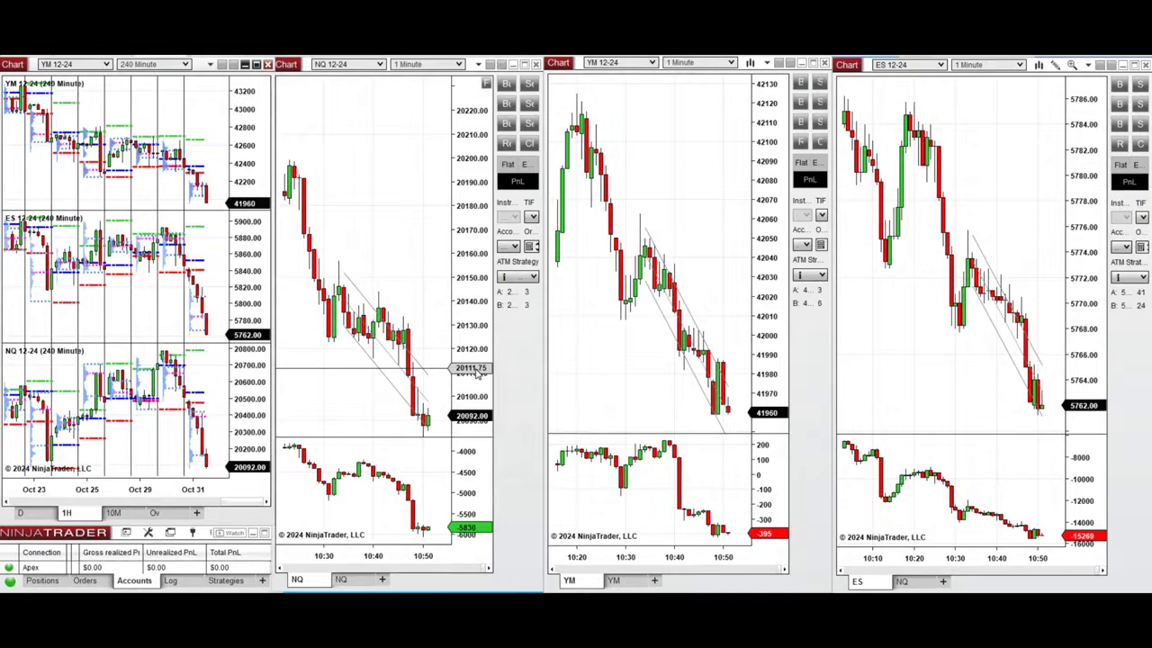
pyautogui.rightClick(479, 370)
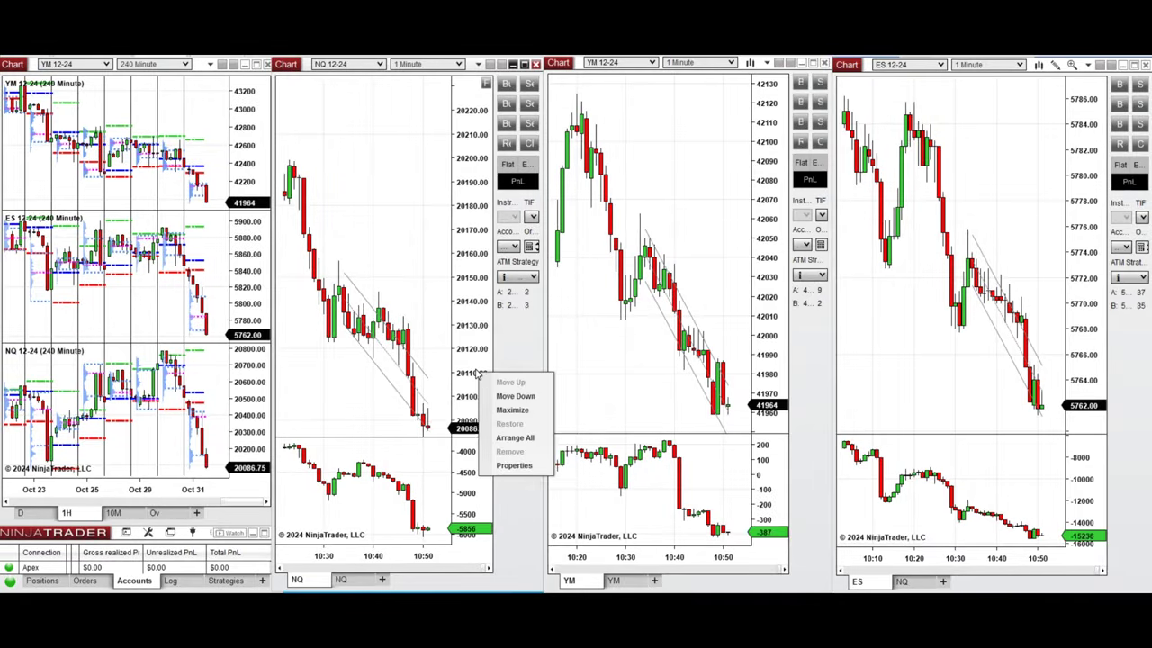
pyautogui.click(470, 339)
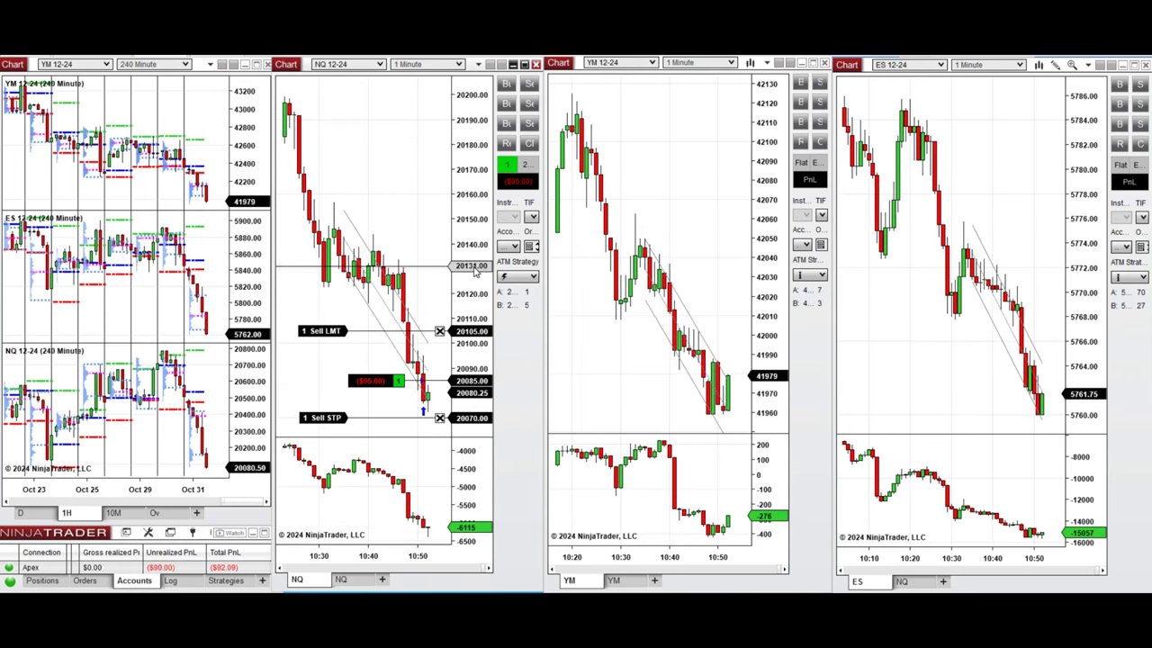
# Step: Show the overview charts on the daily interval and set the ES chart's ATM strategy to None
pyautogui.click(21, 513)
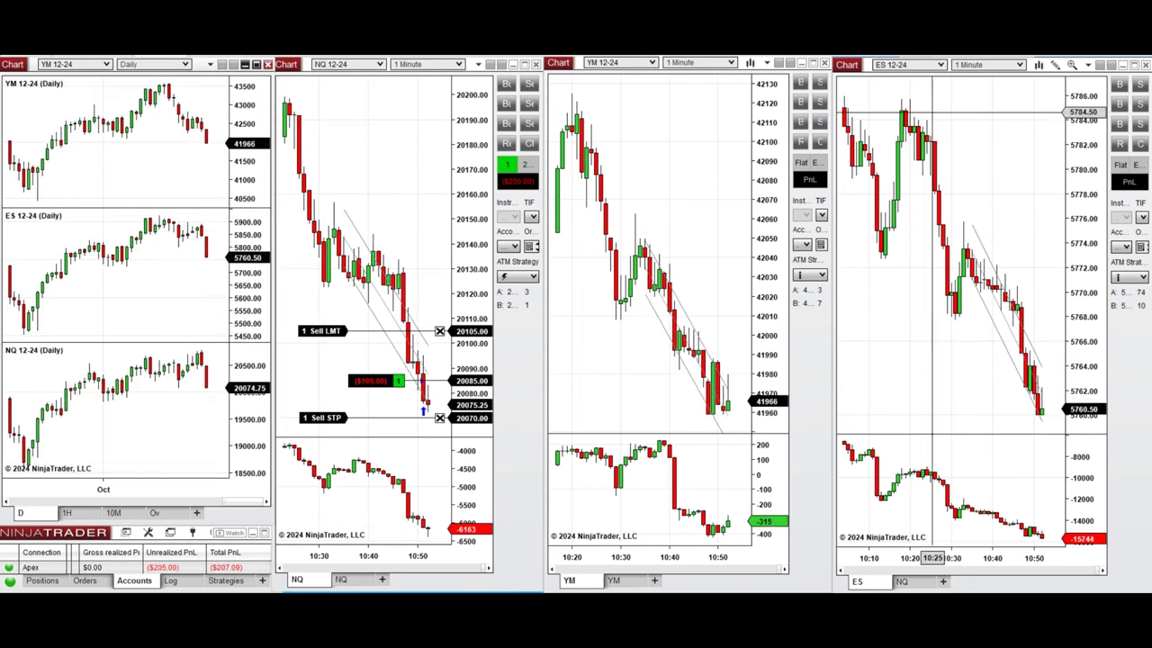
pyautogui.click(1082, 154)
pyautogui.click(1121, 277)
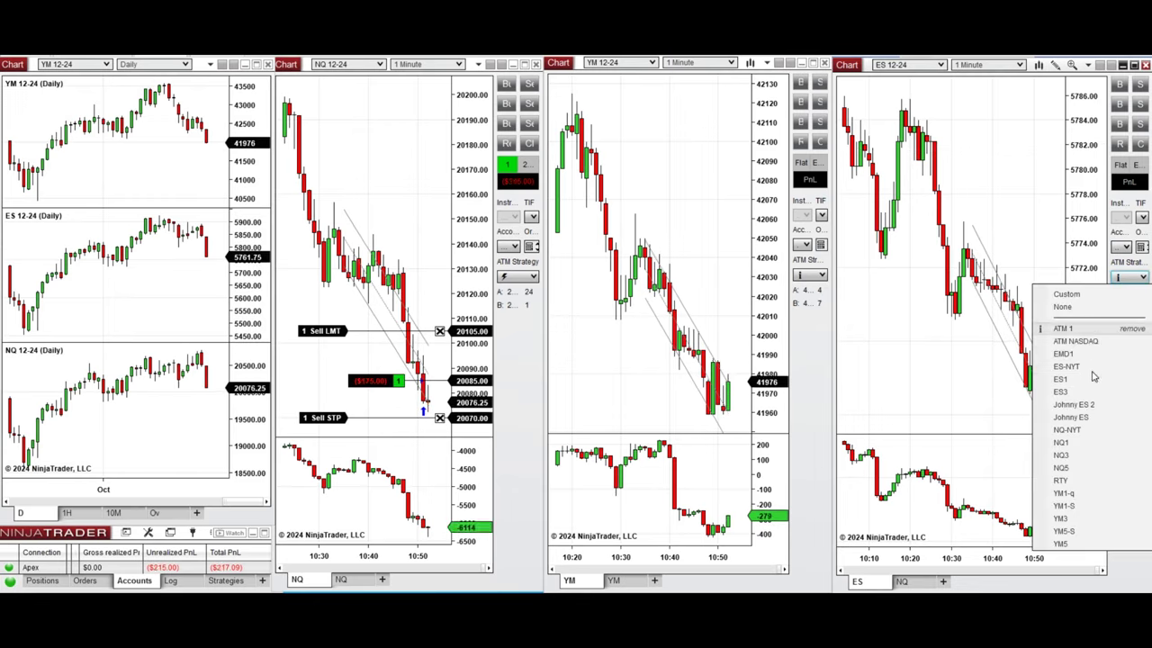
pyautogui.click(1064, 307)
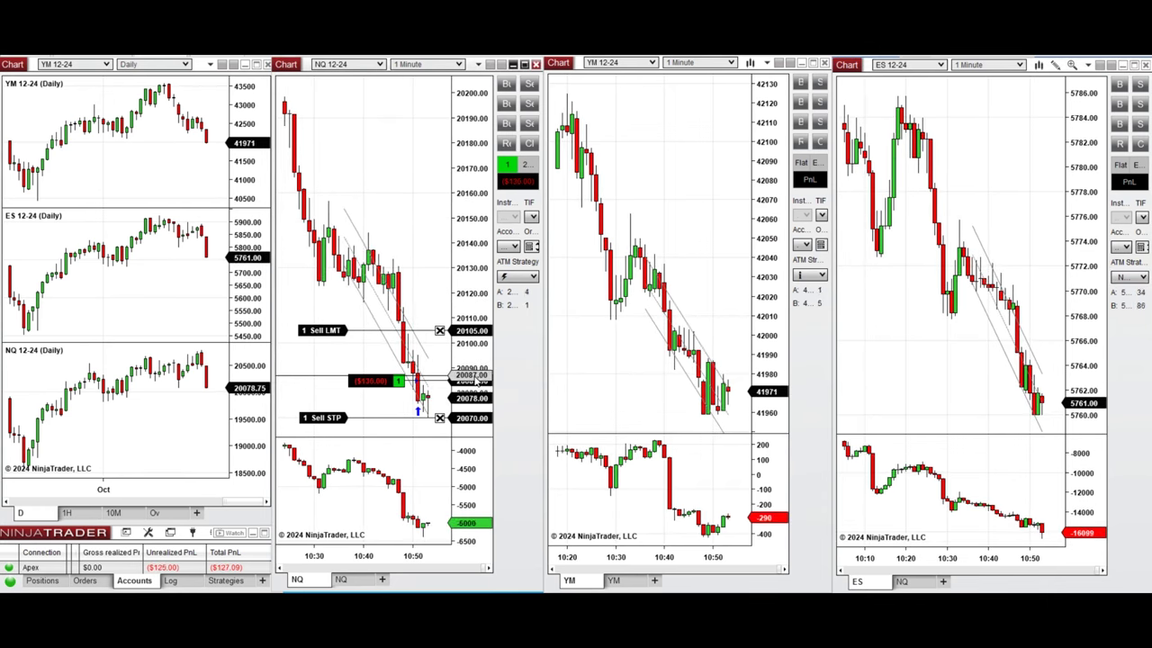
# Step: Switch the overview charts to the 10-minute interval and close the open one-contract NQ long position
pyautogui.click(111, 513)
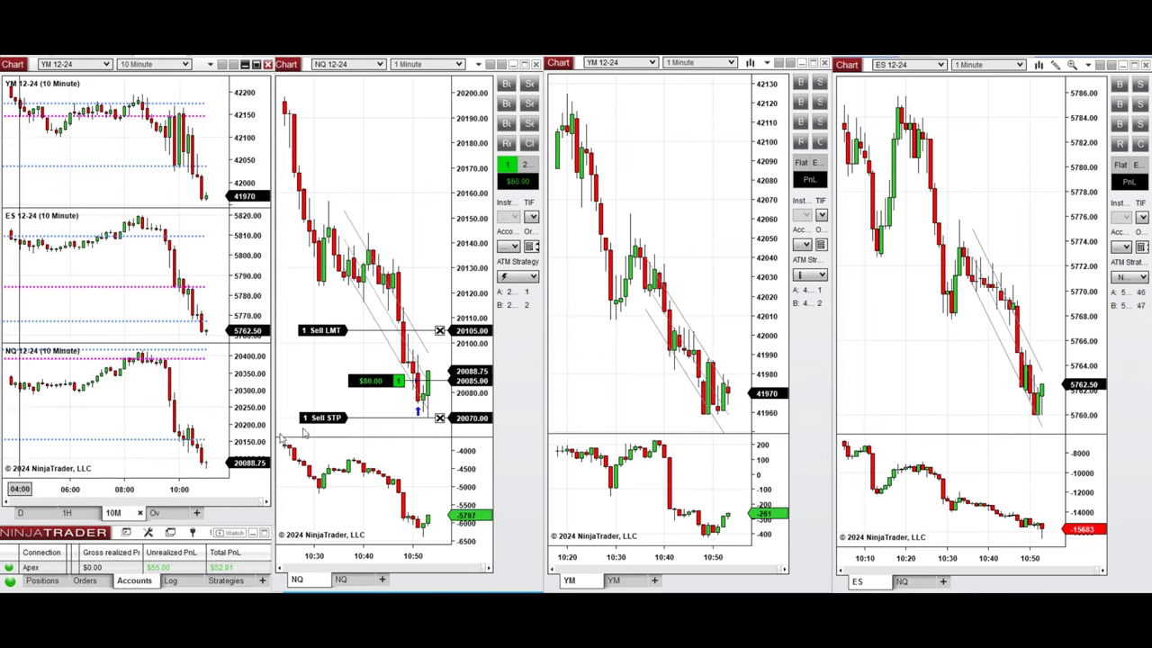
pyautogui.press('Escape')
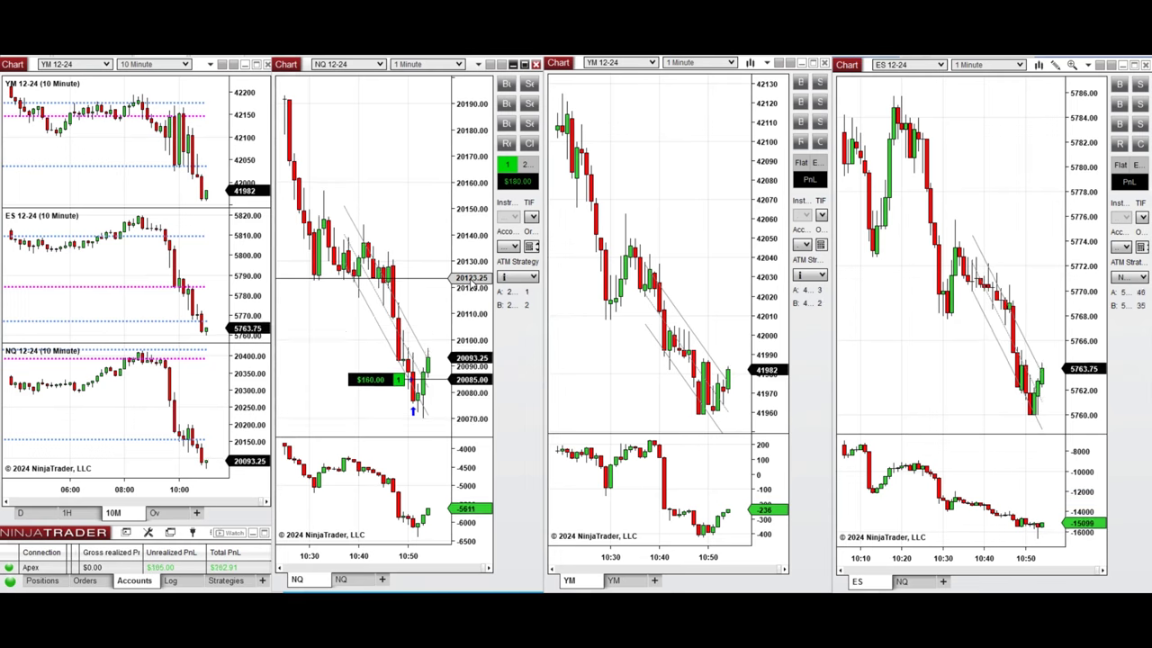
pyautogui.click(274, 553)
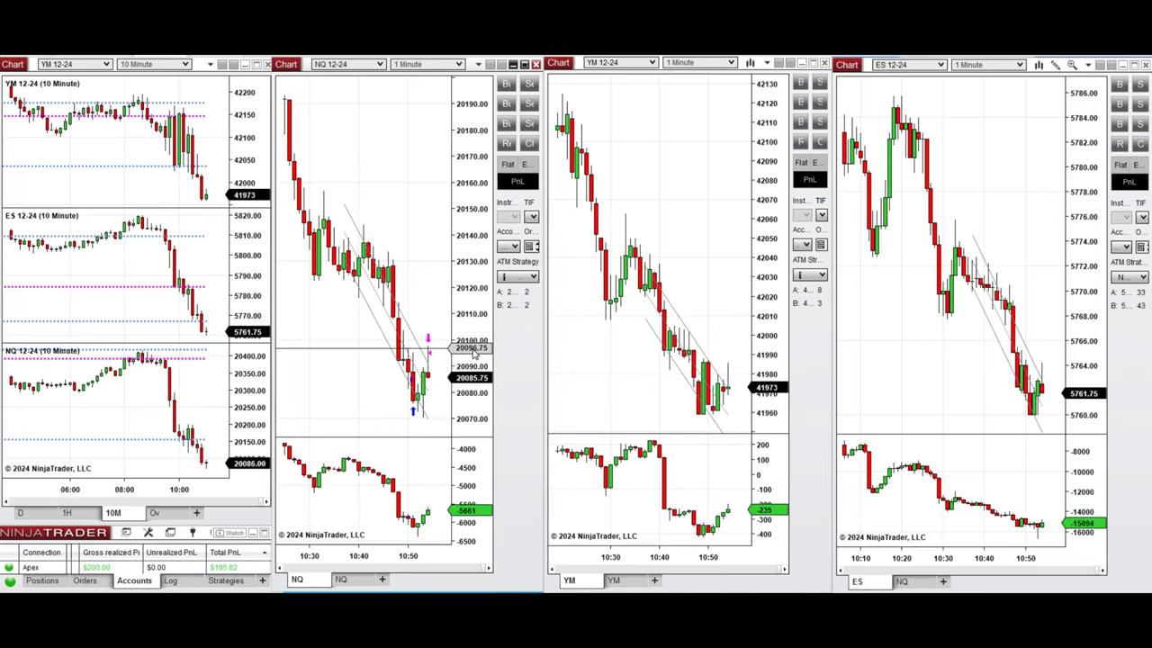
# Step: Buy one NQ contract with a sell limit at 20100.50 and stop at 20065.50, closing and re-entering the long once
pyautogui.hotkey('ctrl', 'b')
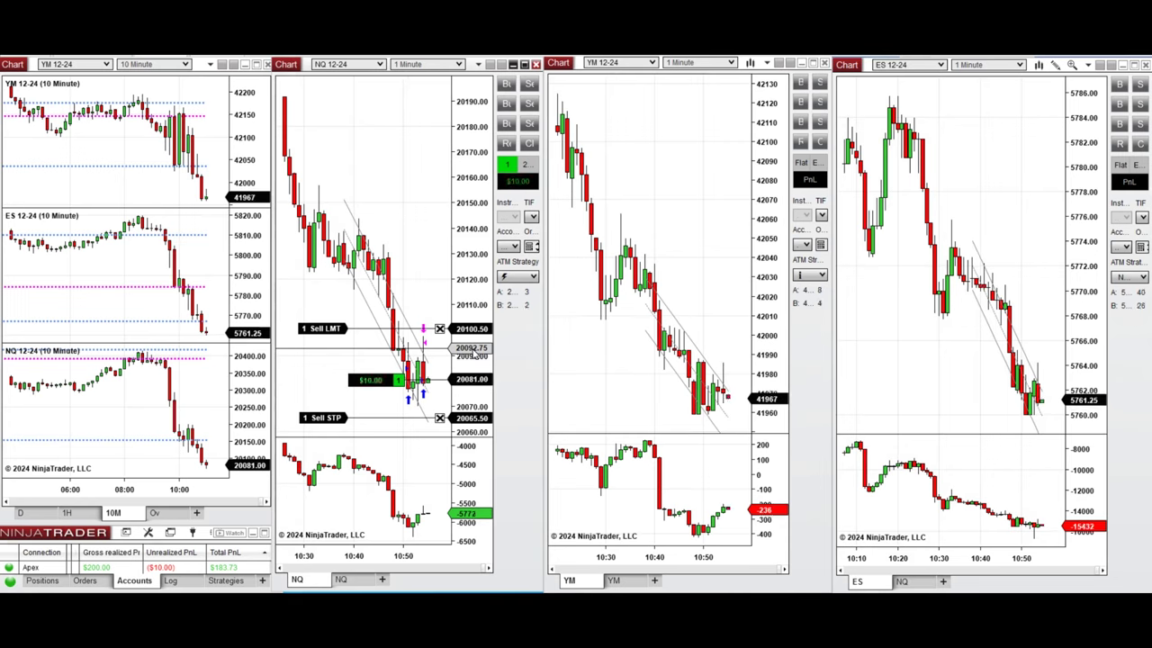
pyautogui.hotkey('ctrl', 's')
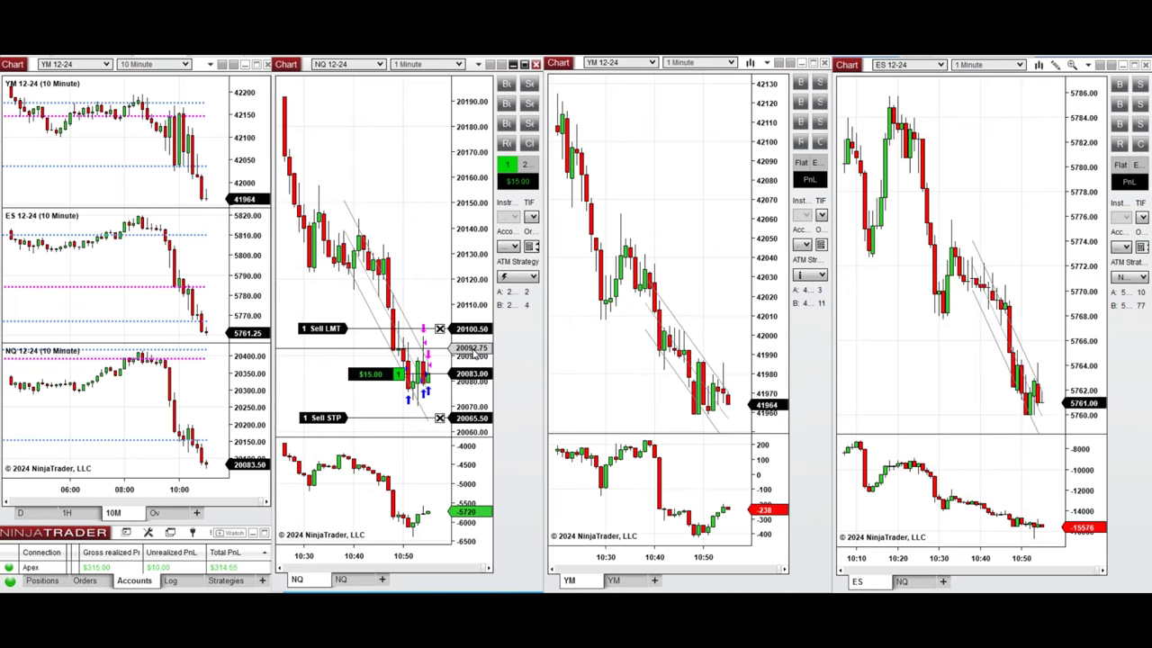
# Step: Protect the ES long with a one-contract sell limit at 5763.25 and a sell stop market order at 5759.25
pyautogui.rightClick(967, 374)
pyautogui.click(883, 177)
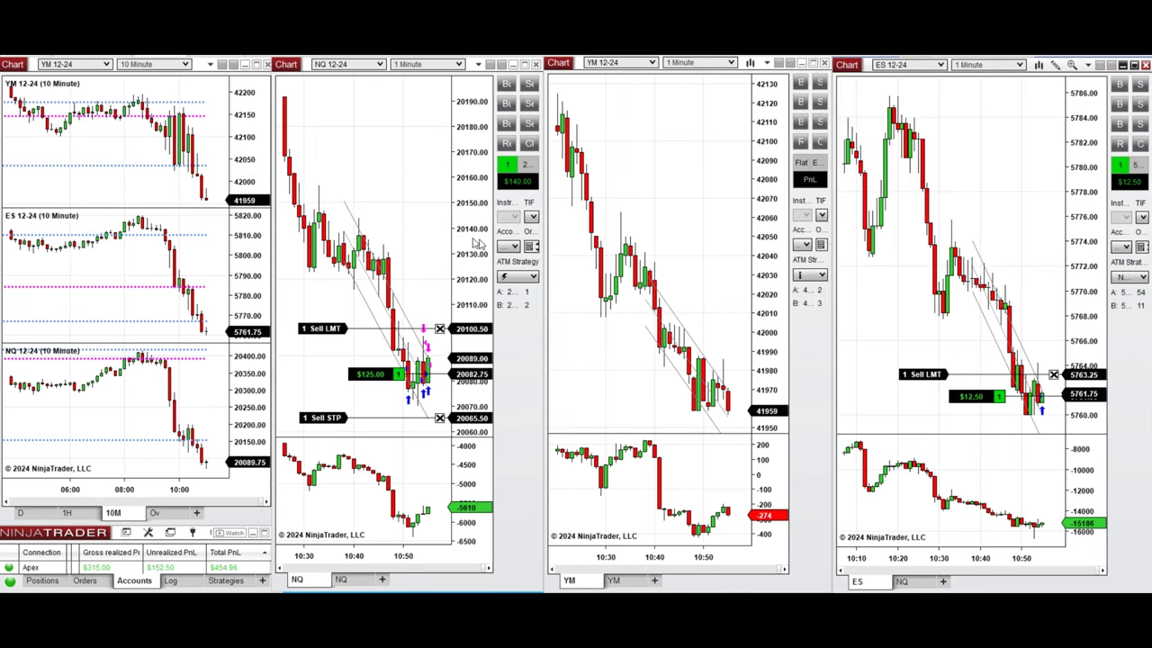
pyautogui.rightClick(928, 423)
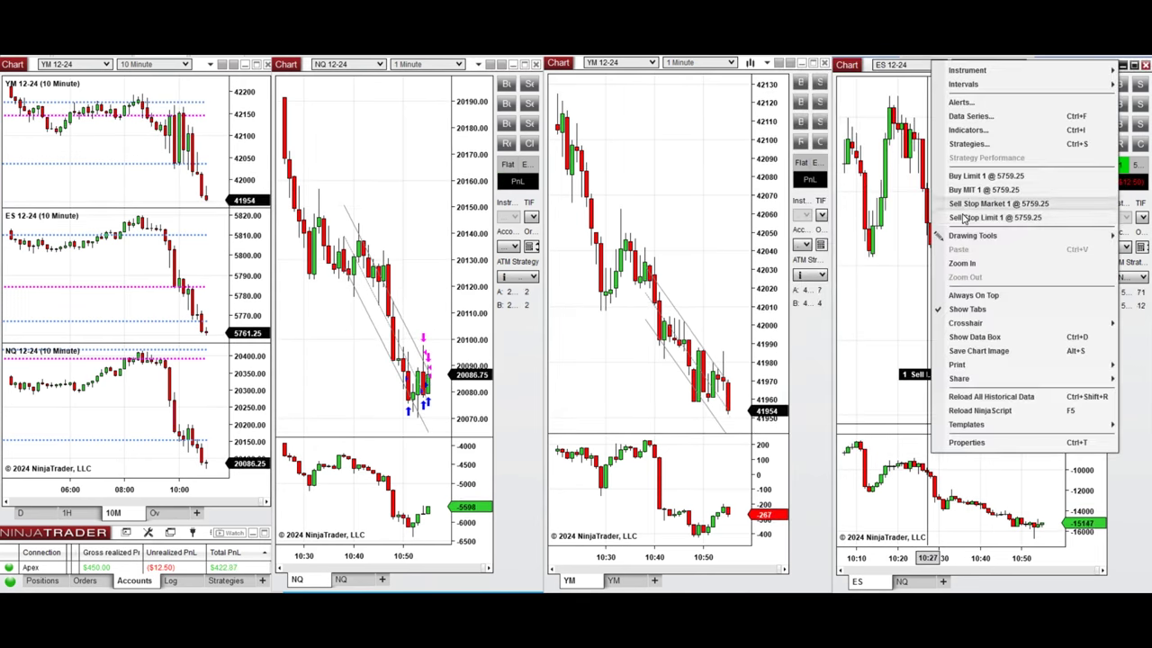
pyautogui.click(972, 206)
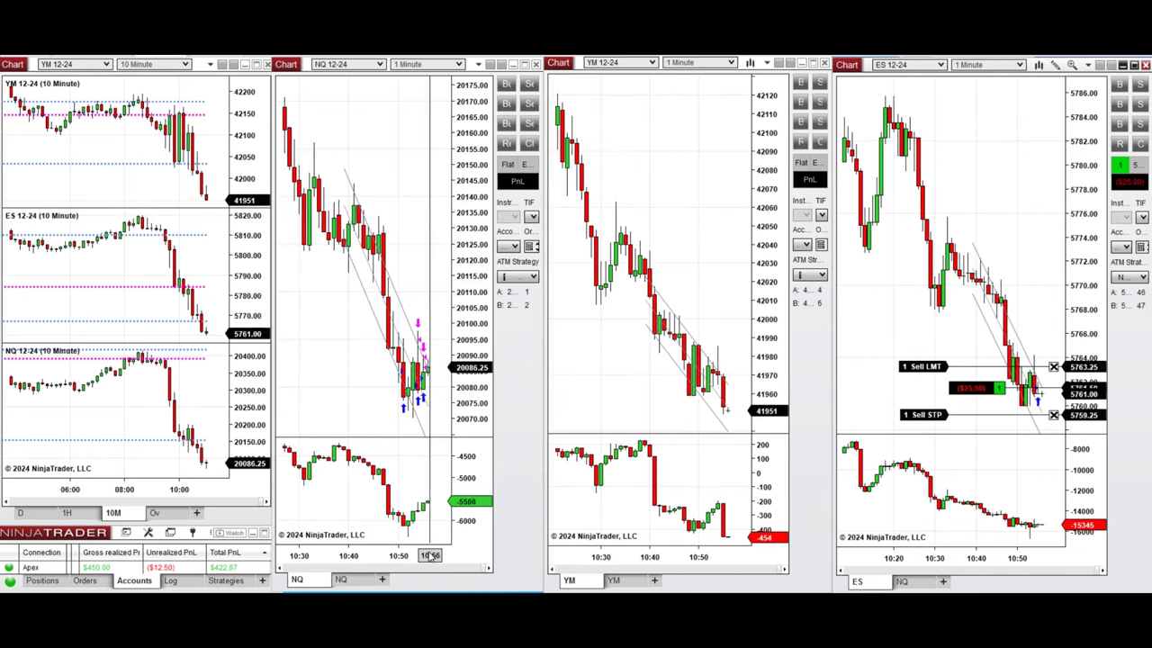
# Step: Compare the YM, ES and NQ overview charts on the daily and 240-minute intervals
pyautogui.moveTo(430, 555); pyautogui.dragTo(404, 555)
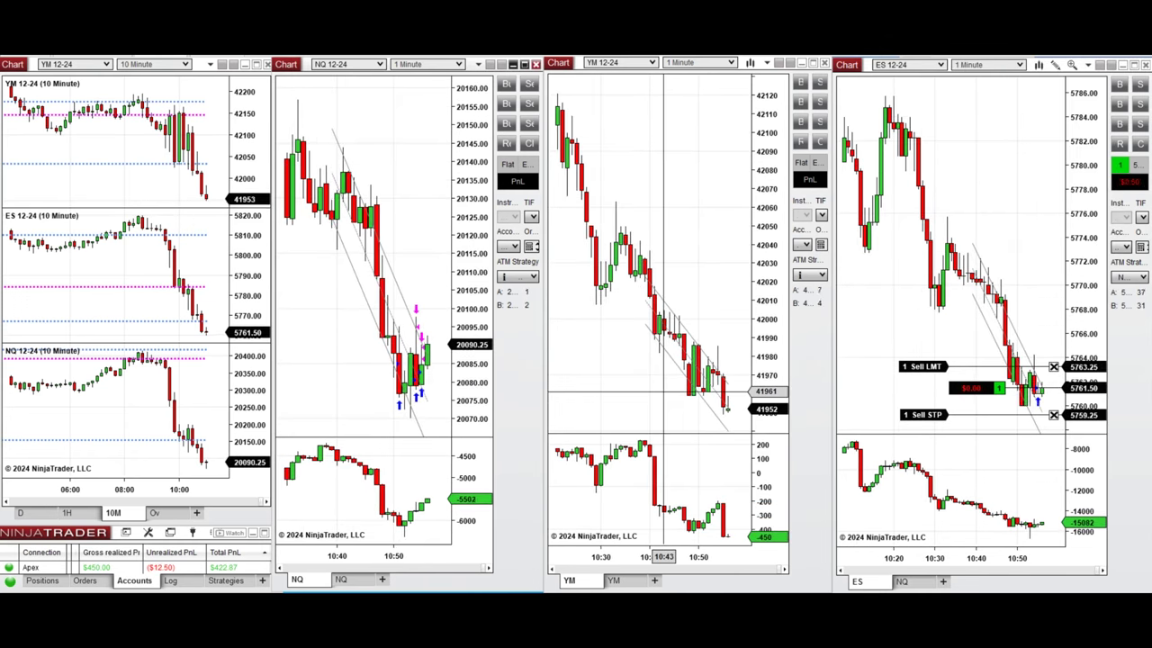
pyautogui.click(67, 513)
pyautogui.click(22, 513)
pyautogui.click(69, 514)
# Step: Buy two NQ contracts at market, adding a one-contract sell limit at 20092.00 and a one-contract buy limit at 20073.00
pyautogui.click(473, 364)
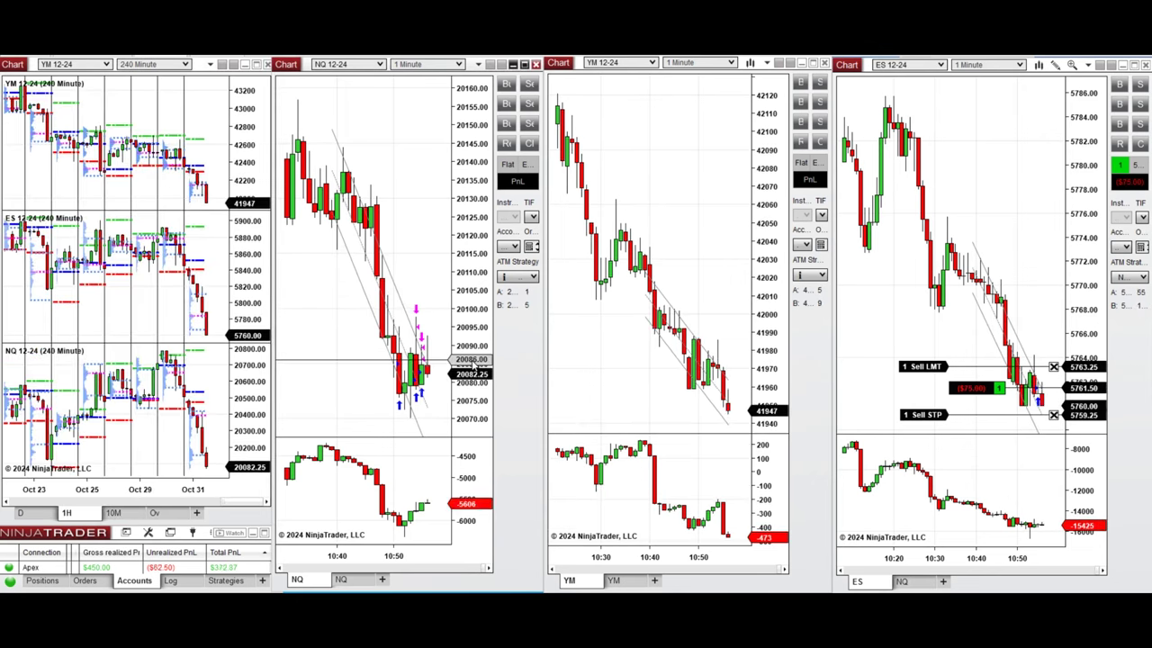
pyautogui.hotkey('ctrl', 'b')
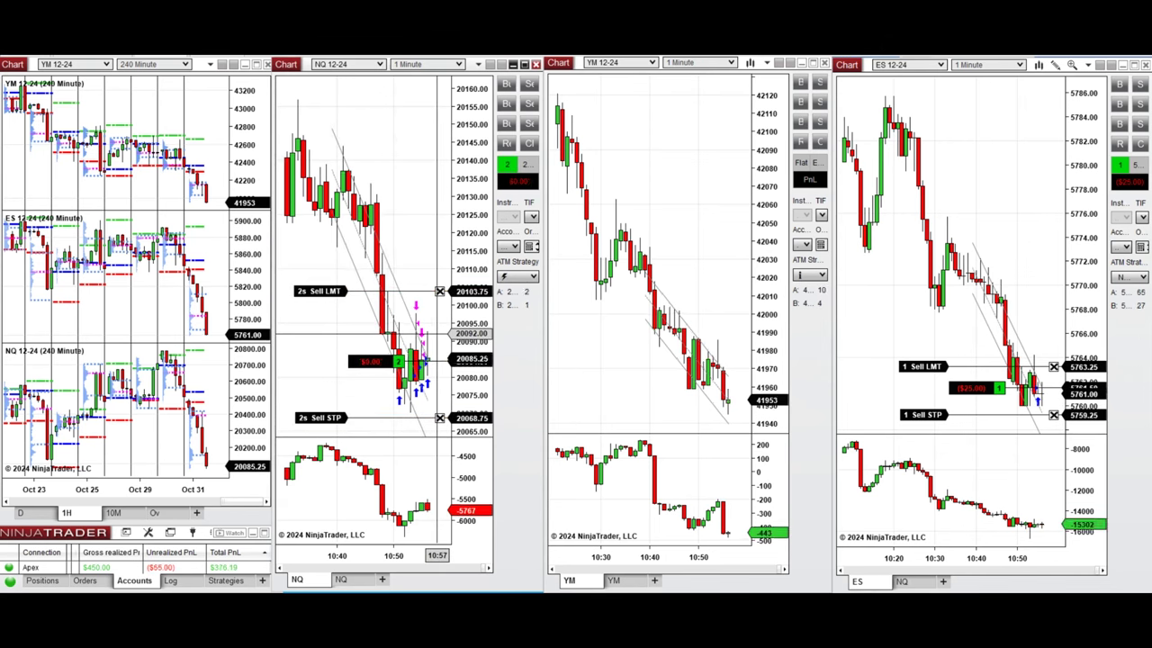
pyautogui.rightClick(439, 335)
pyautogui.click(478, 173)
pyautogui.rightClick(445, 401)
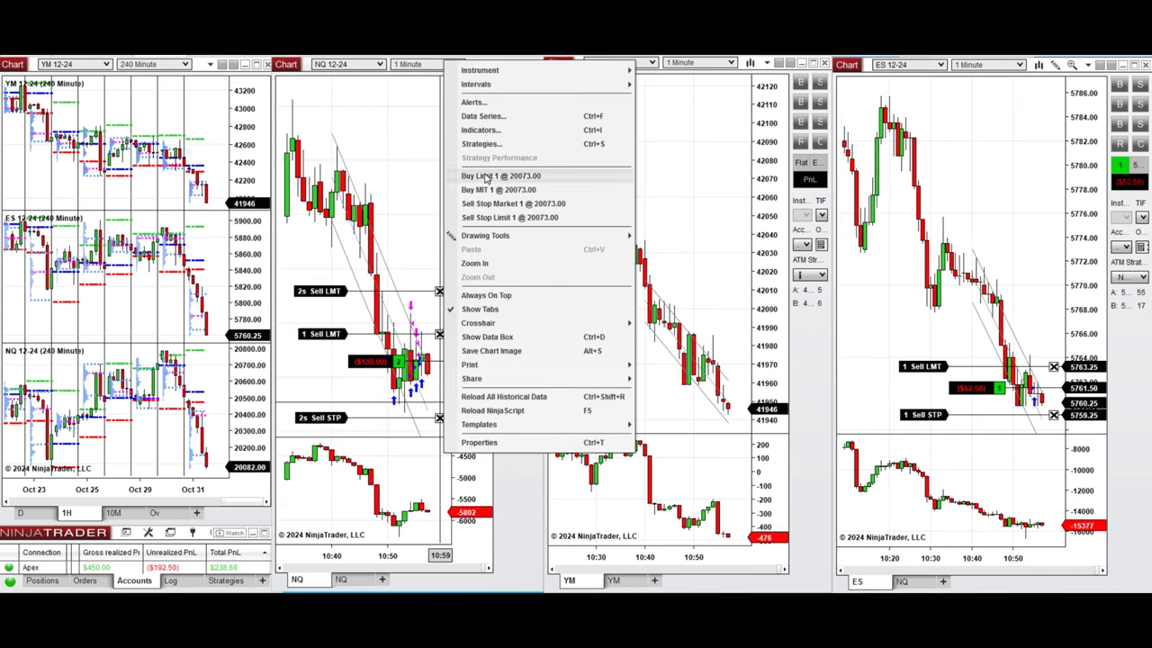
pyautogui.click(540, 178)
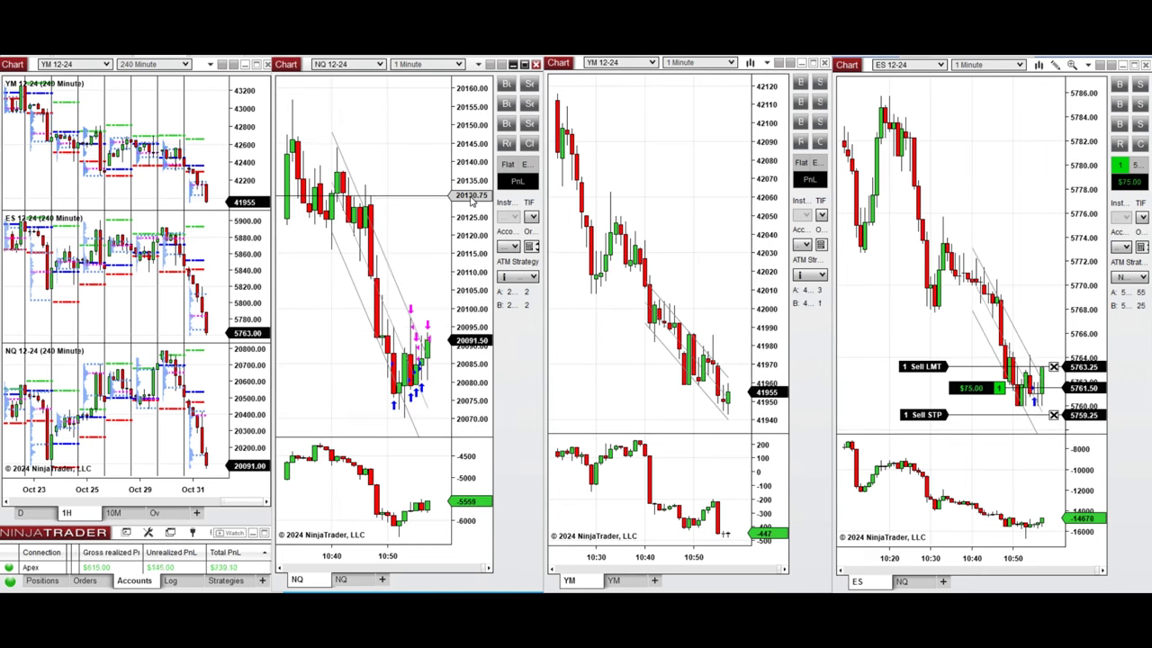
# Step: Sell one YM contract at market
pyautogui.click(821, 82)
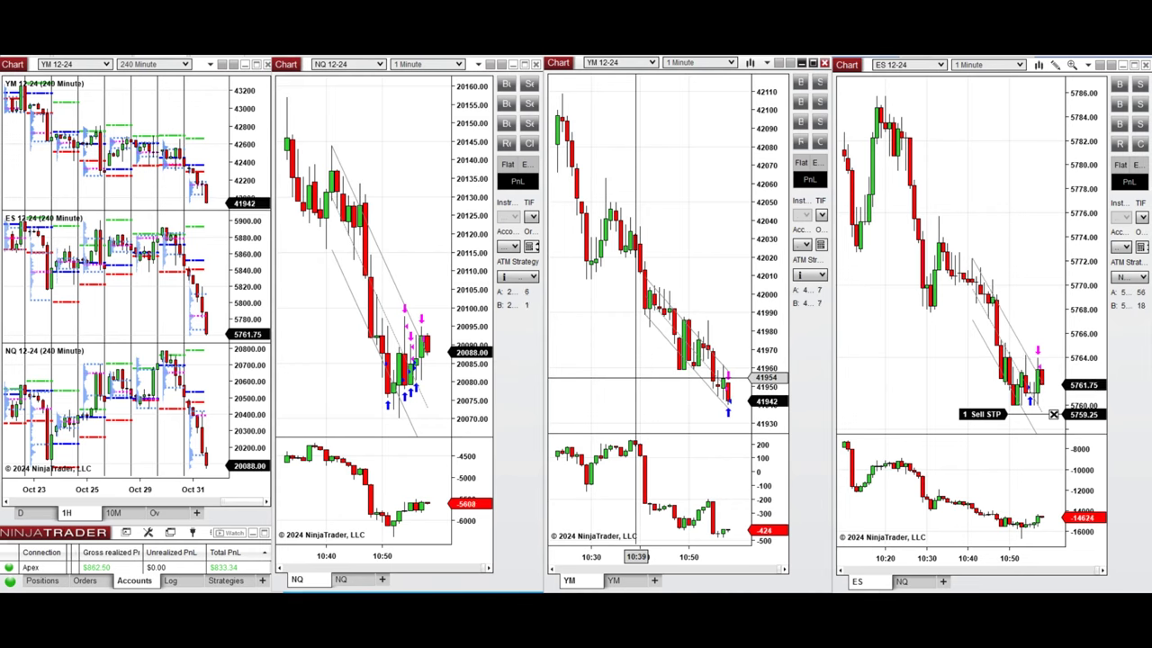
# Step: Buy one NQ contract at market and add a one-contract buy limit at 20081.00
pyautogui.click(506, 84)
pyautogui.rightClick(430, 378)
pyautogui.click(474, 178)
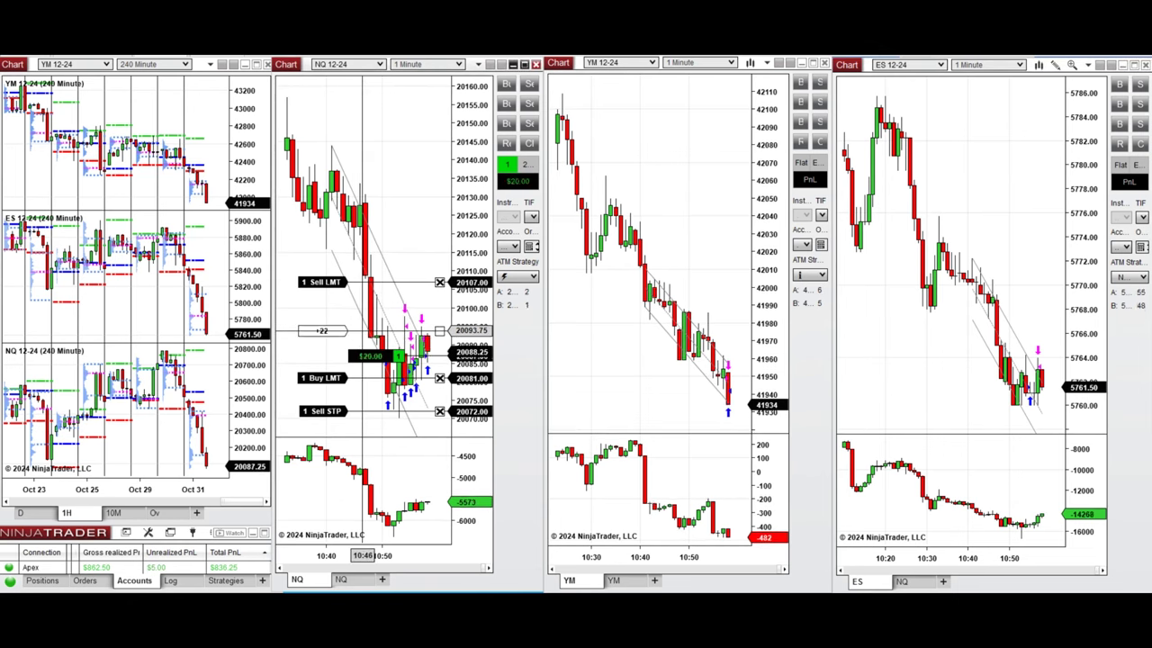
# Step: Move the NQ position's sell limit down to 20093.75 and lower its sell stop
pyautogui.click(362, 331)
pyautogui.click(336, 412)
pyautogui.click(336, 424)
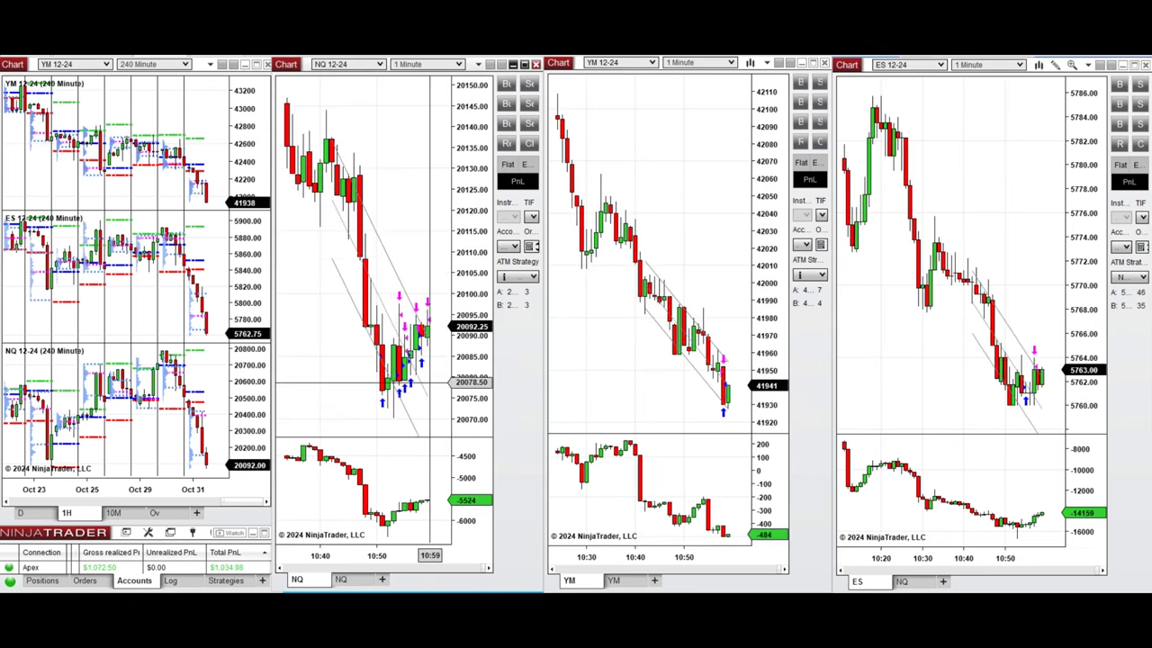
# Step: Buy another NQ contract at market and lower its sell stop to 20067.00
pyautogui.click(507, 84)
pyautogui.click(334, 392)
pyautogui.click(333, 432)
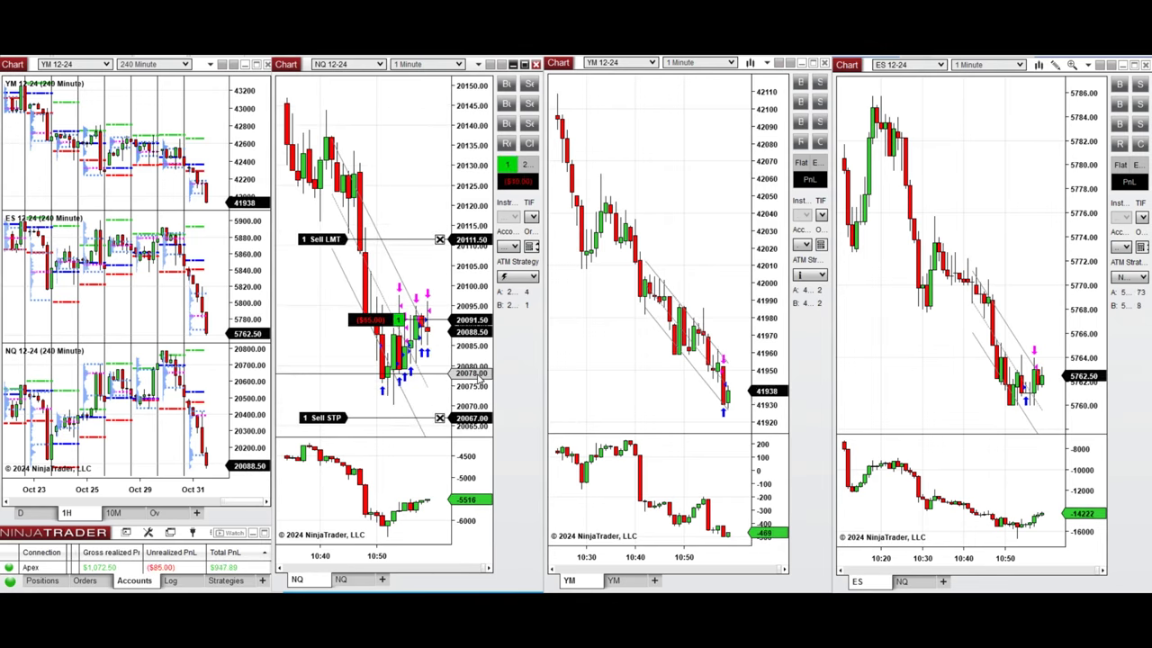
# Step: Bring the NQ position's sell limit down to 20097.00
pyautogui.click(335, 240)
pyautogui.click(354, 298)
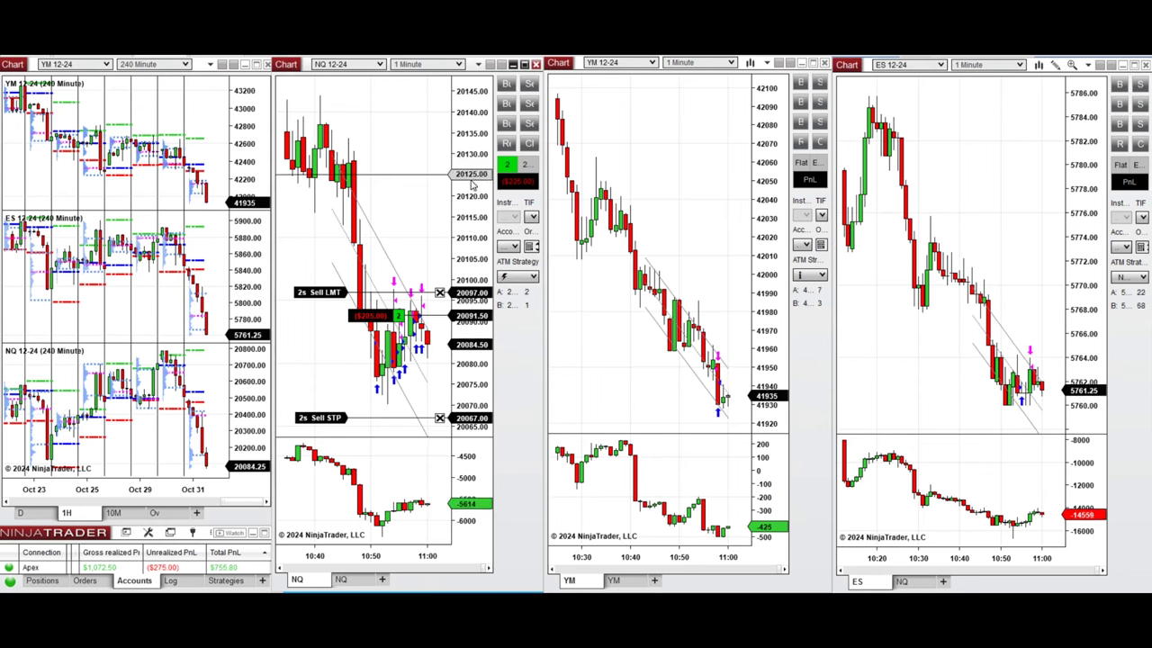
pyautogui.click(332, 285)
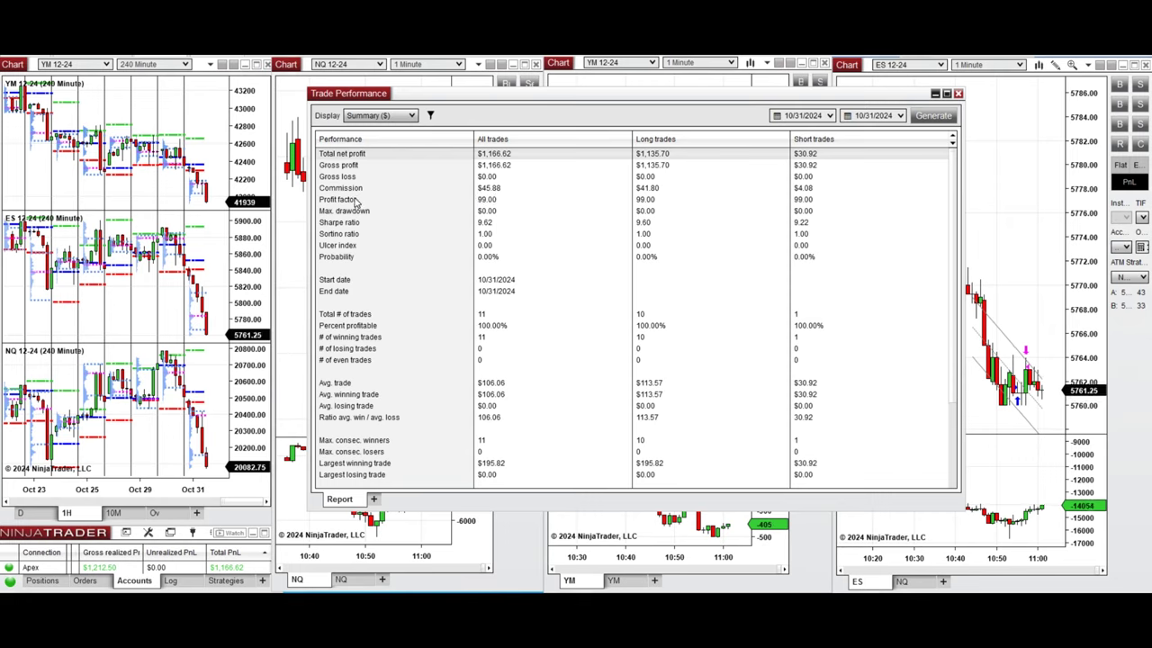
# Step: Review profit factor, percent profitable, average and largest winning trade in the 10/31/2024 performance report, and show the system clock
pyautogui.click(355, 200)
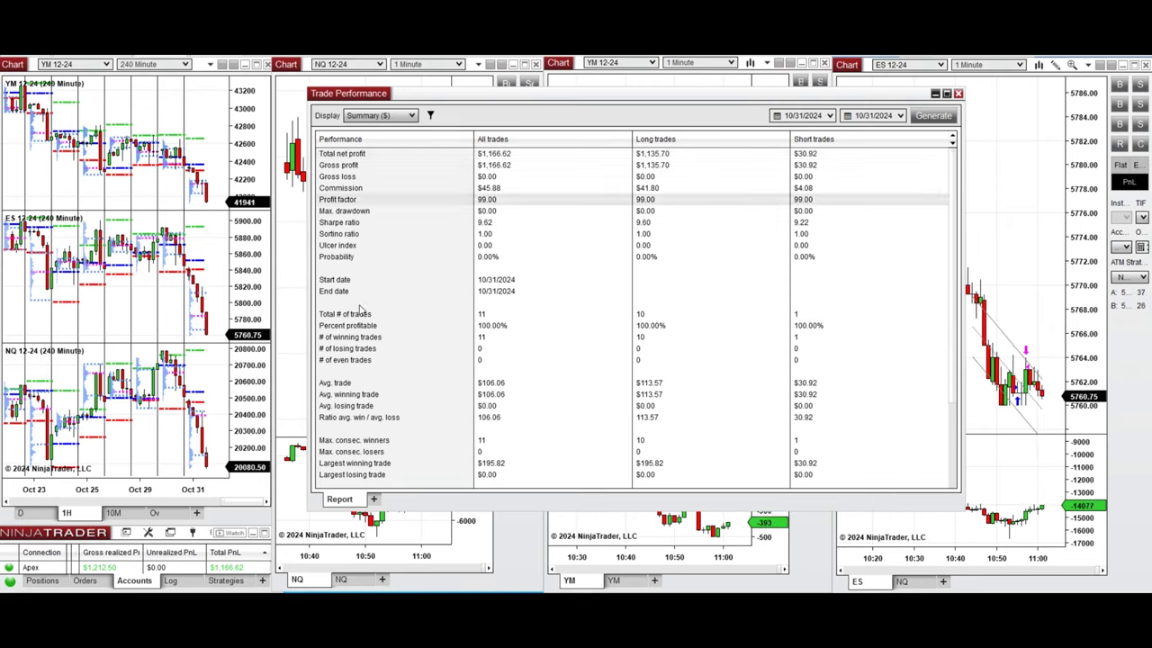
pyautogui.click(387, 322)
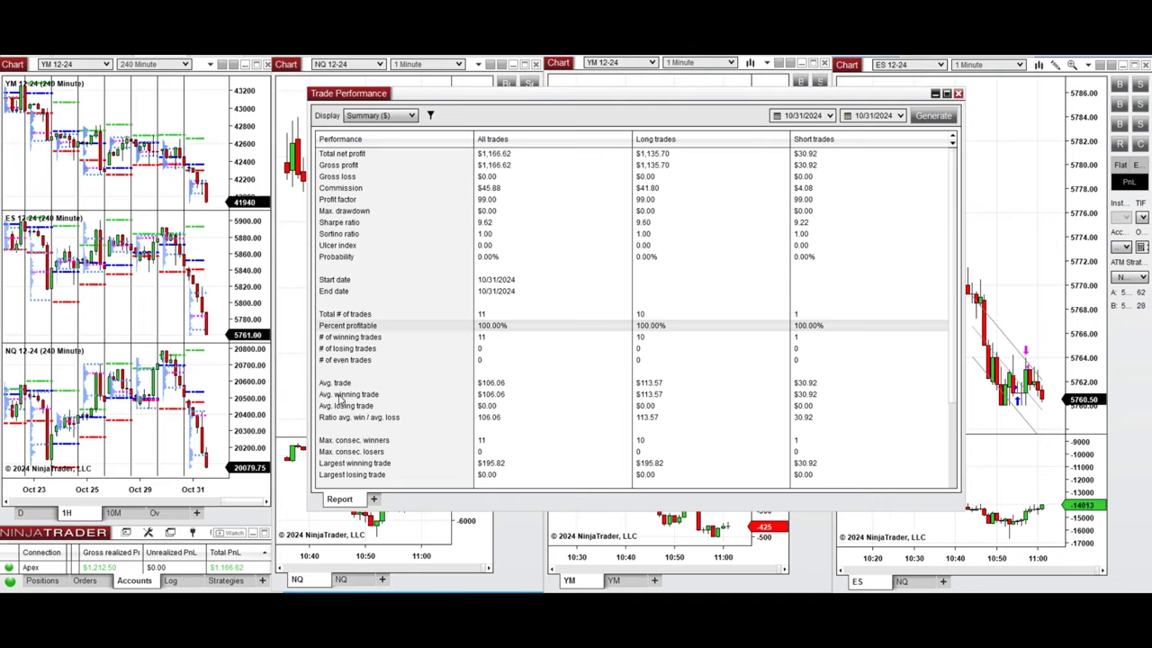
pyautogui.click(341, 397)
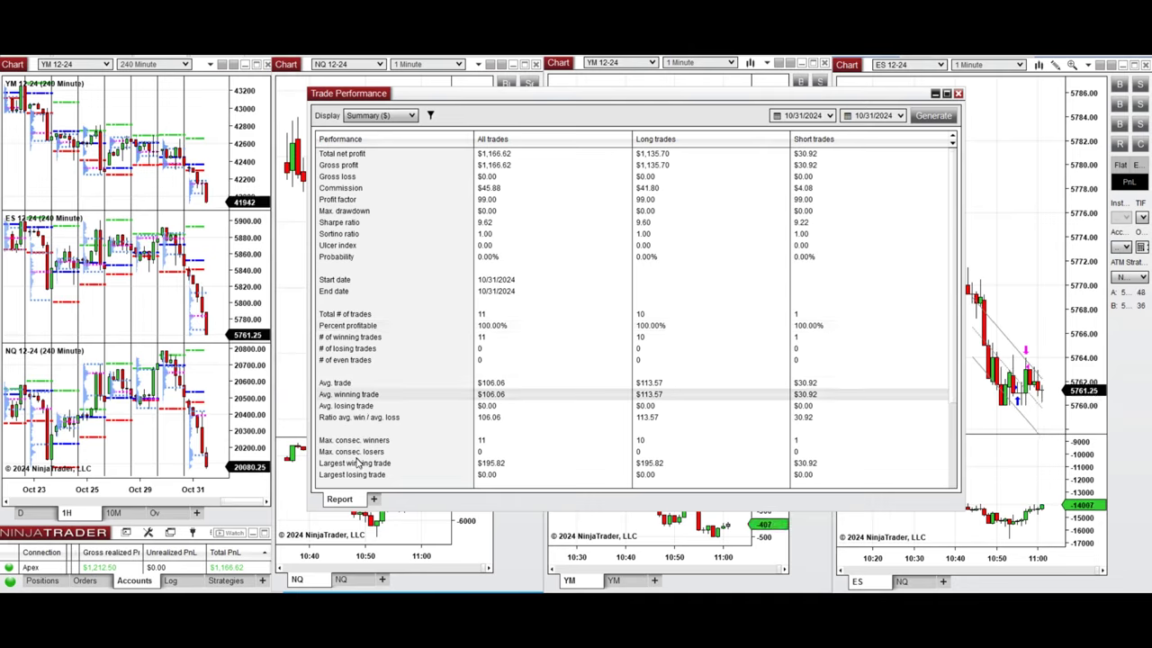
pyautogui.click(358, 470)
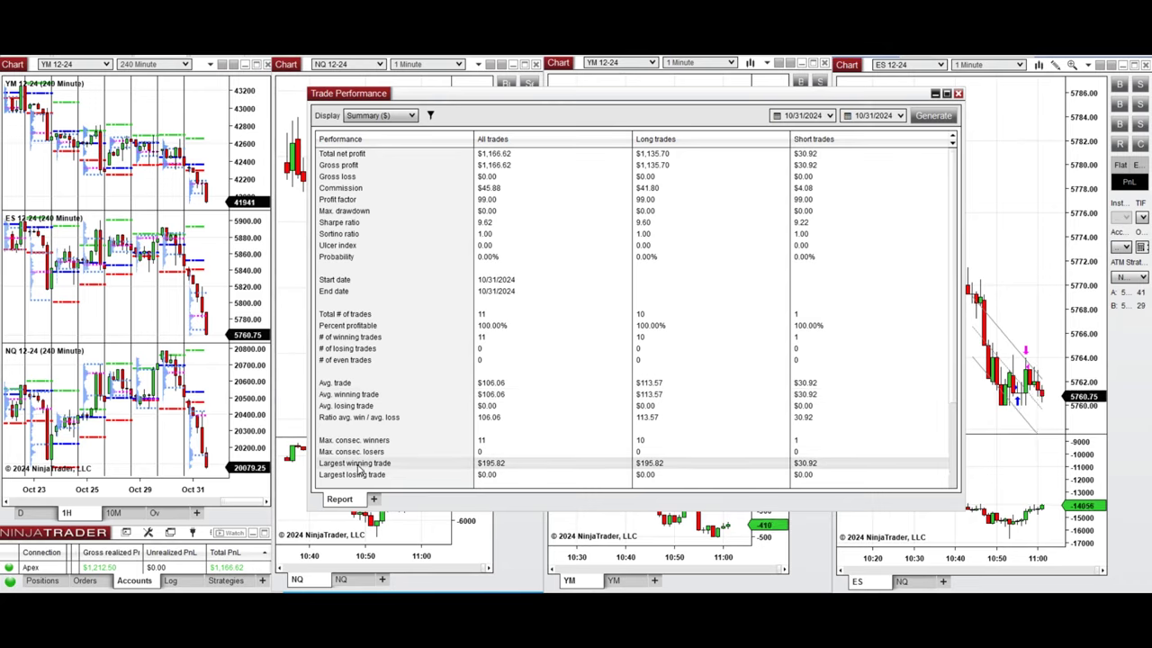
pyautogui.click(1102, 604)
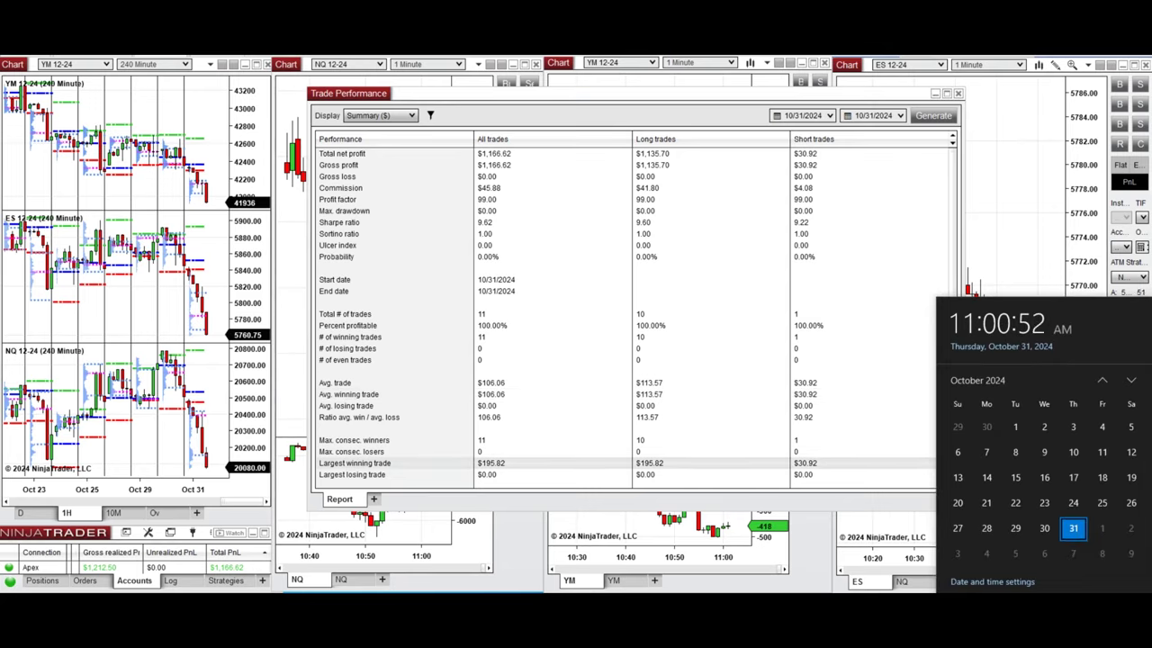